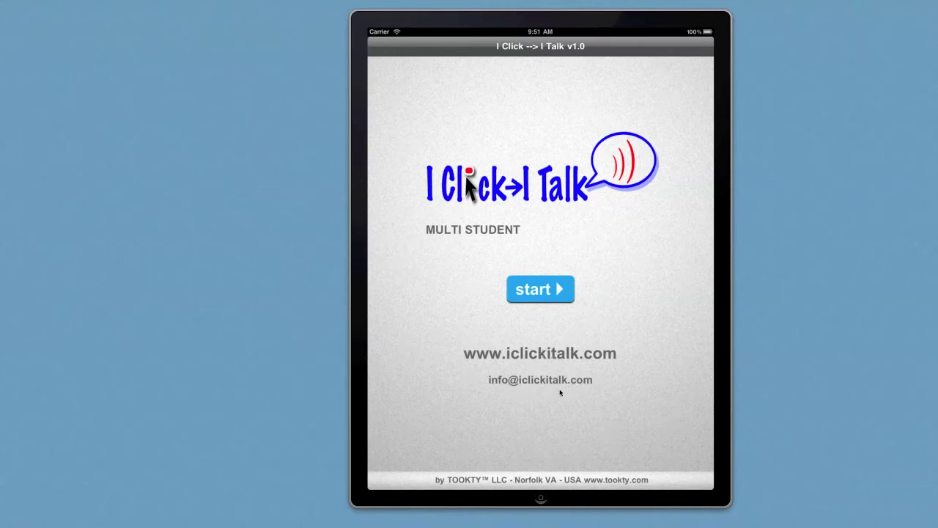
# - From student selection, add a new student by entering their first name and confirming
pyautogui.click(546, 294)
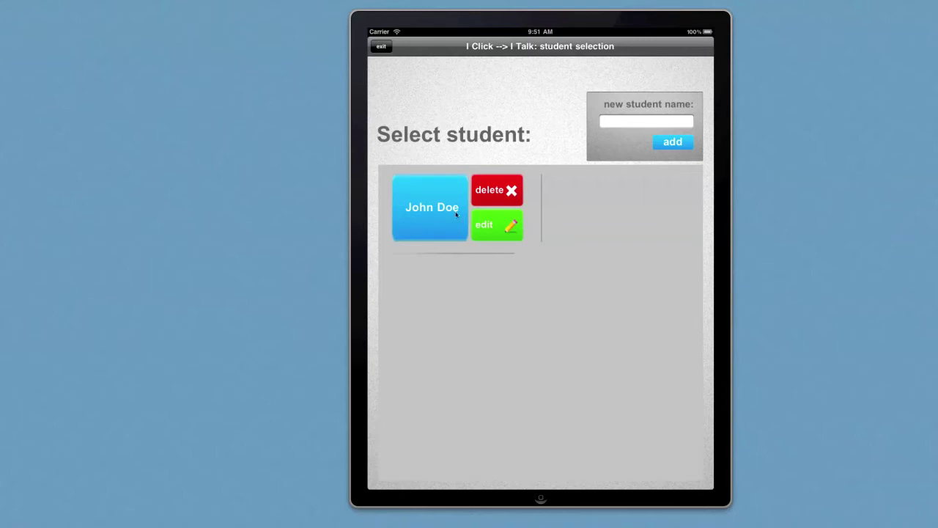
pyautogui.click(615, 123)
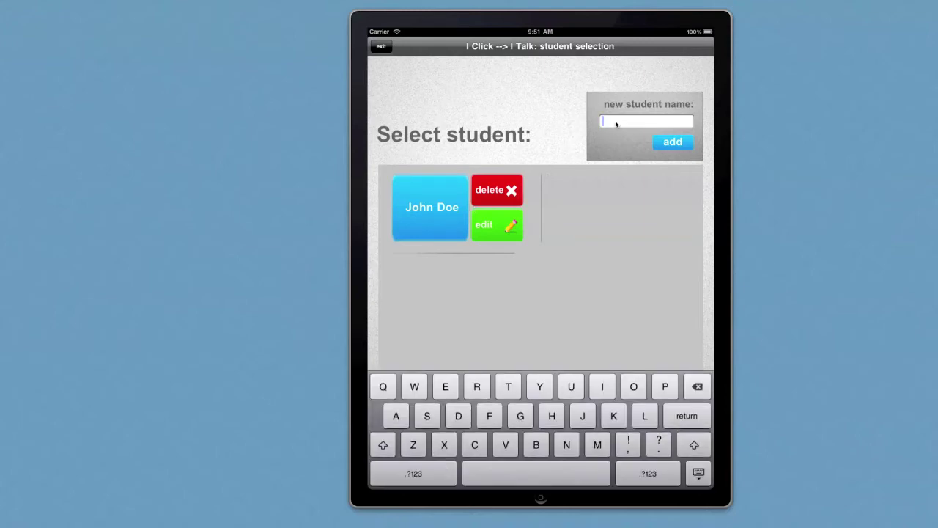
pyautogui.write('gail')
pyautogui.click(671, 142)
pyautogui.click(562, 279)
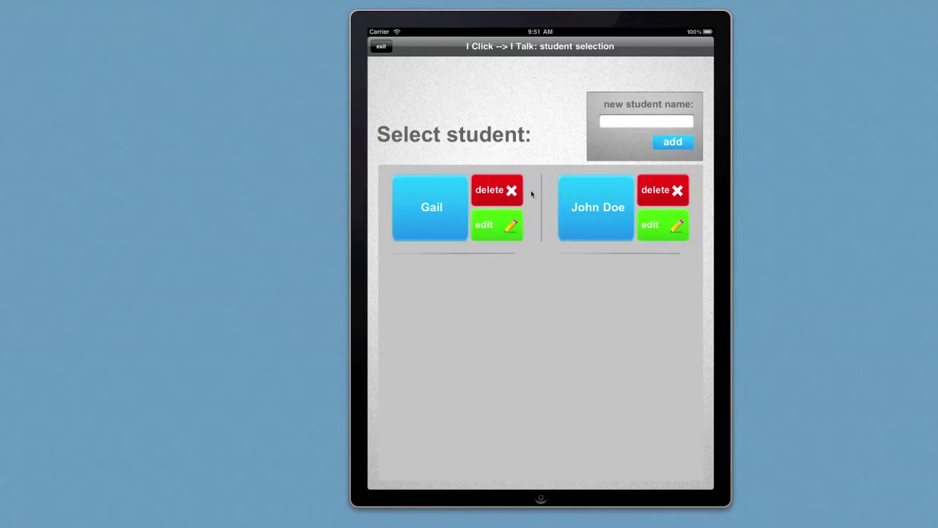
# - Edit the new student's name to append their surname
pyautogui.click(491, 231)
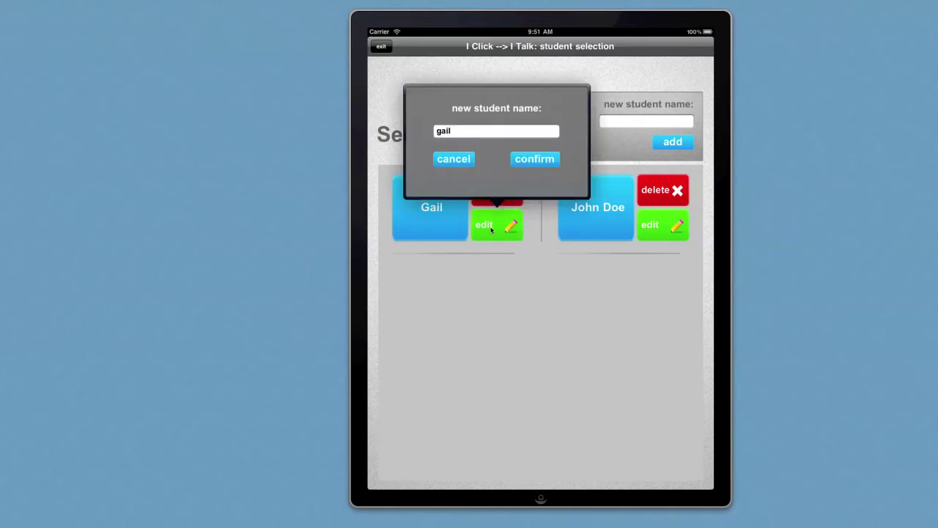
pyautogui.click(476, 138)
pyautogui.write('doe')
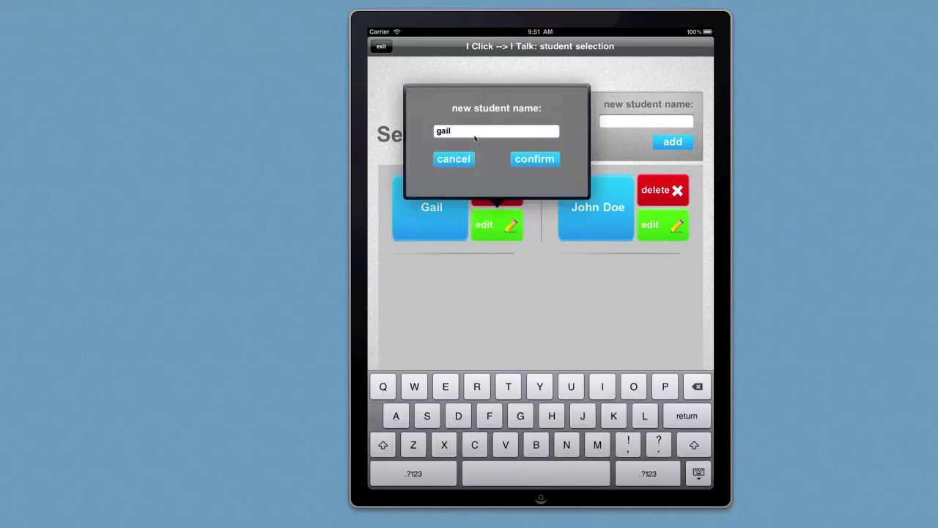
pyautogui.click(535, 160)
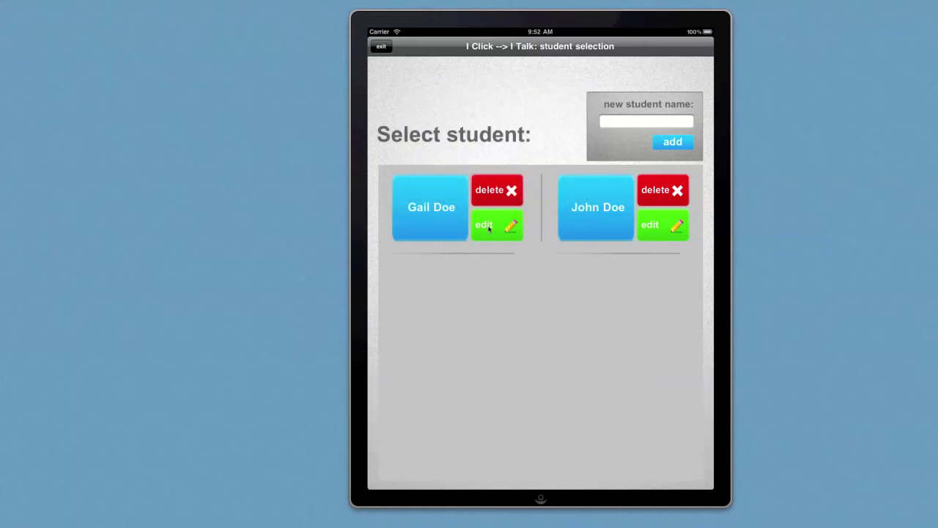
# - Try adding a duplicate student name and then a blank name, dismissing both ATTENTION warnings
pyautogui.click(618, 121)
pyautogui.write('jo')
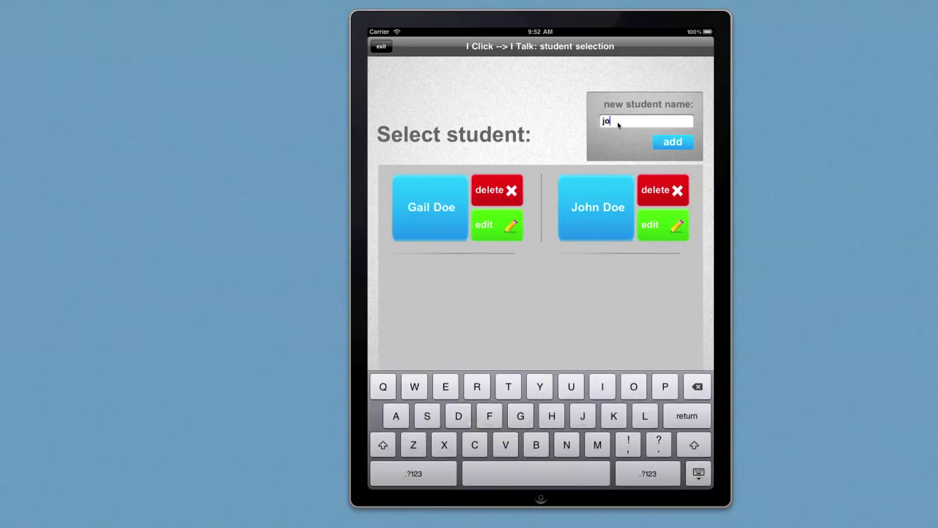
pyautogui.write('hn doe')
pyautogui.click(656, 144)
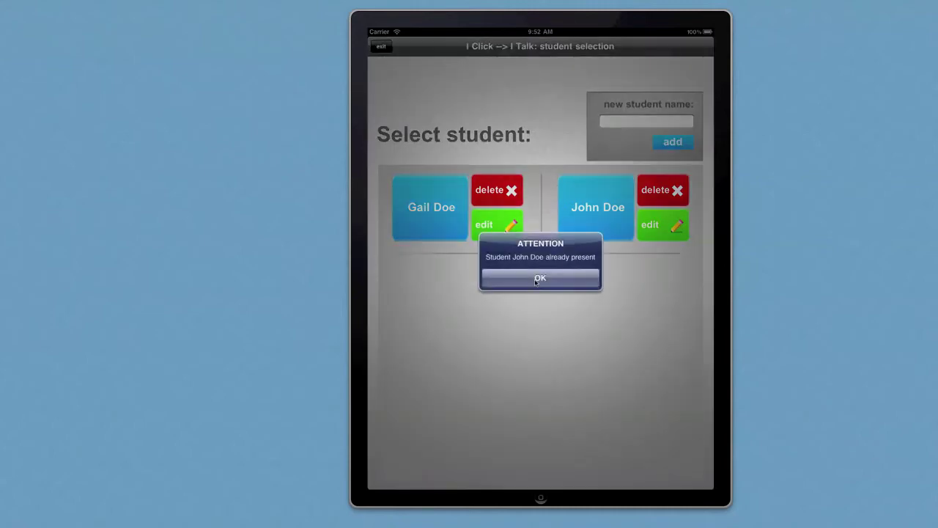
pyautogui.click(538, 280)
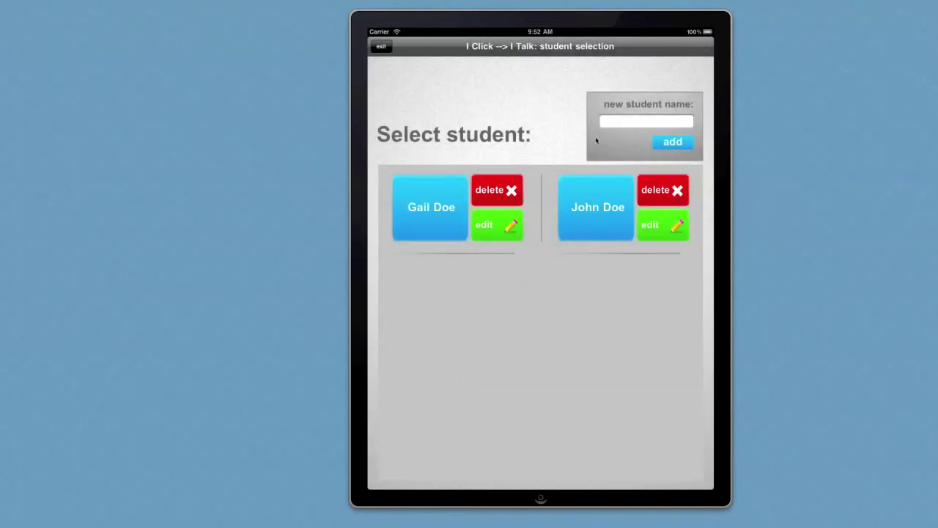
pyautogui.click(675, 144)
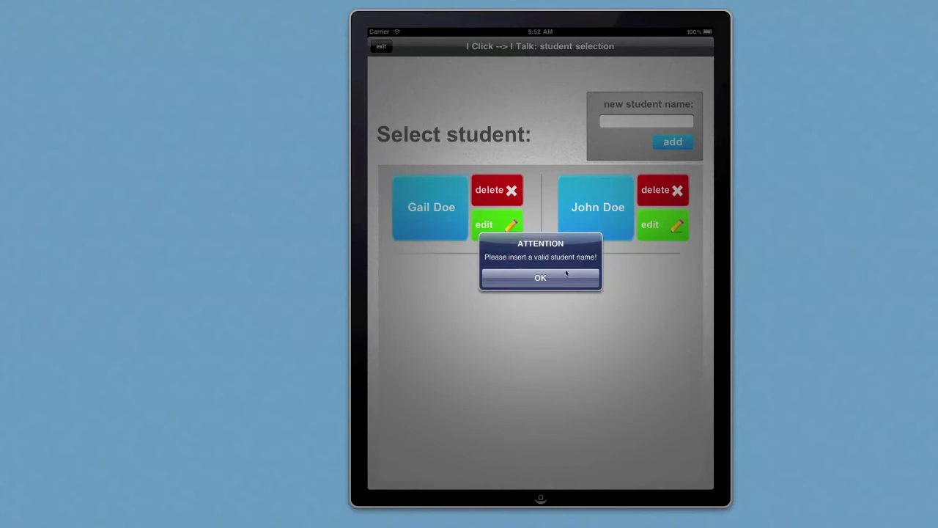
pyautogui.click(541, 281)
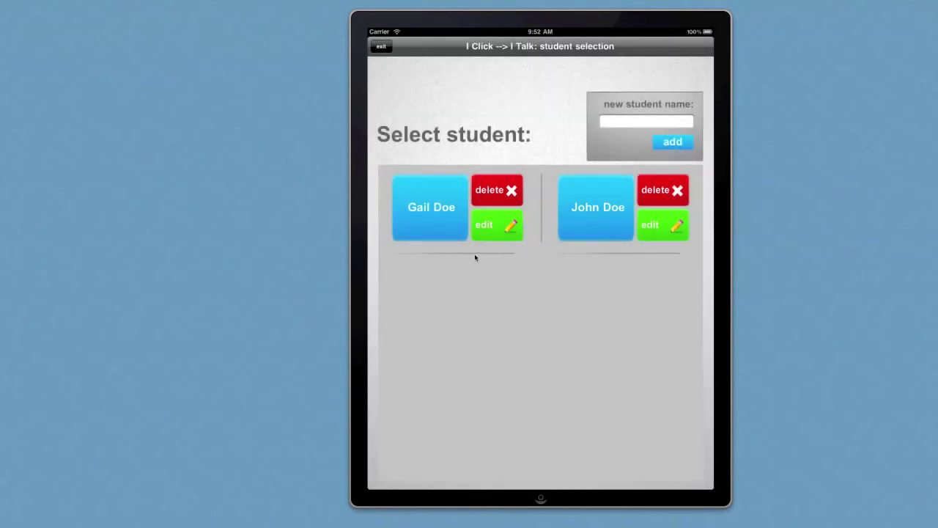
# - Delete the second student and open the remaining student's Talk board
pyautogui.click(510, 194)
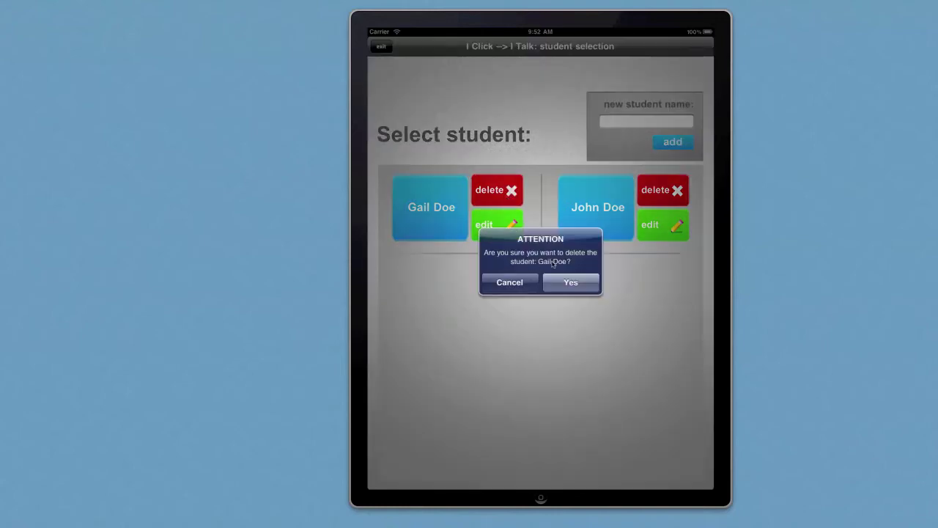
pyautogui.click(570, 286)
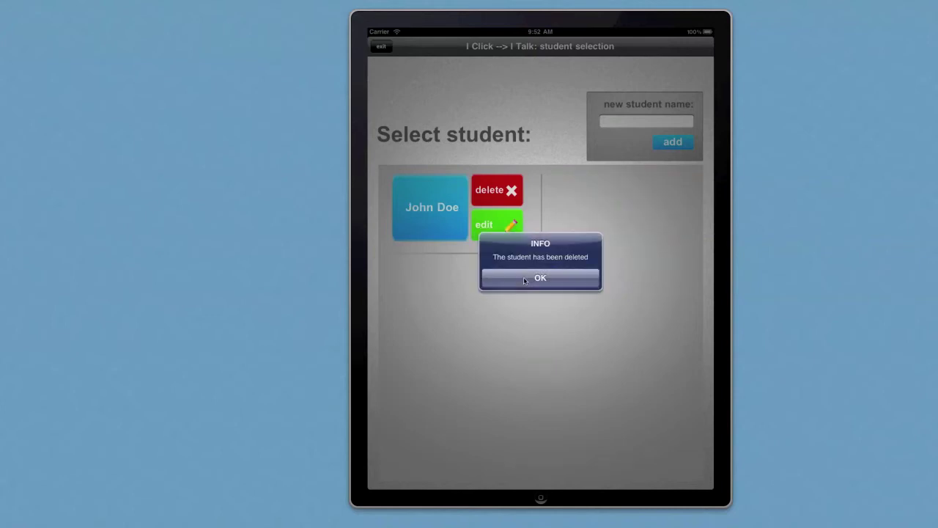
pyautogui.click(524, 279)
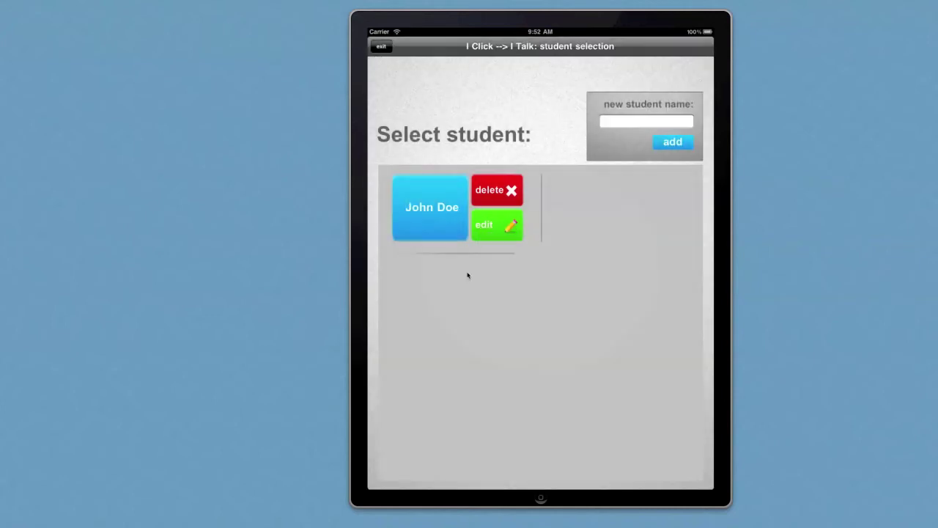
pyautogui.click(438, 213)
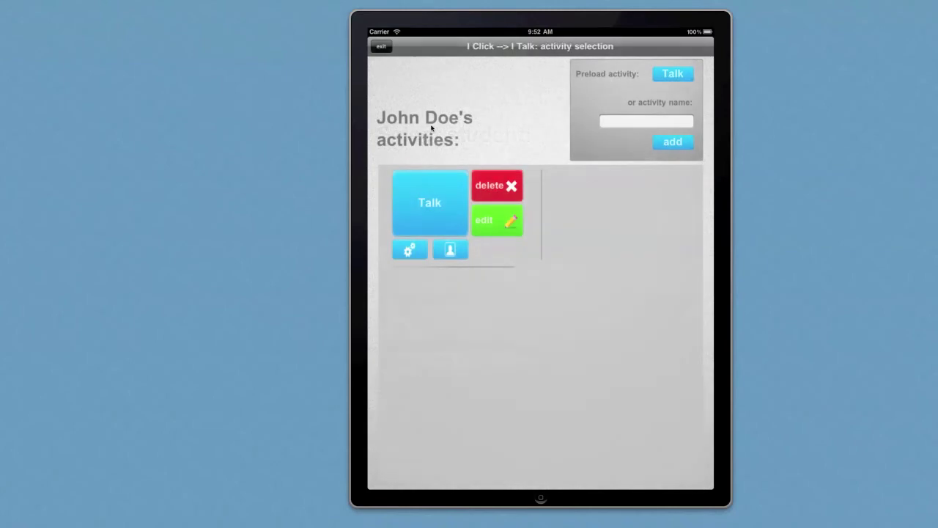
pyautogui.click(430, 204)
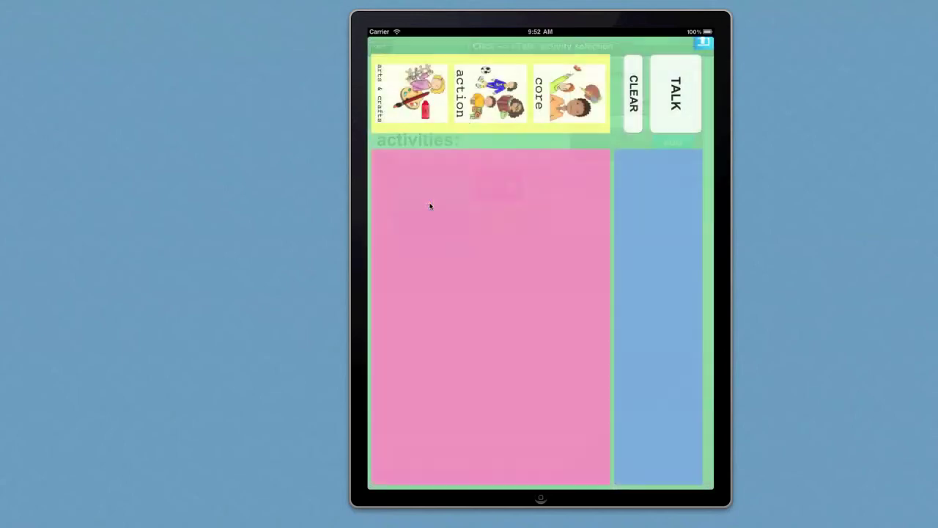
# - In landscape, open the food category and put fruit on the sentence strip
pyautogui.press('super+Left')
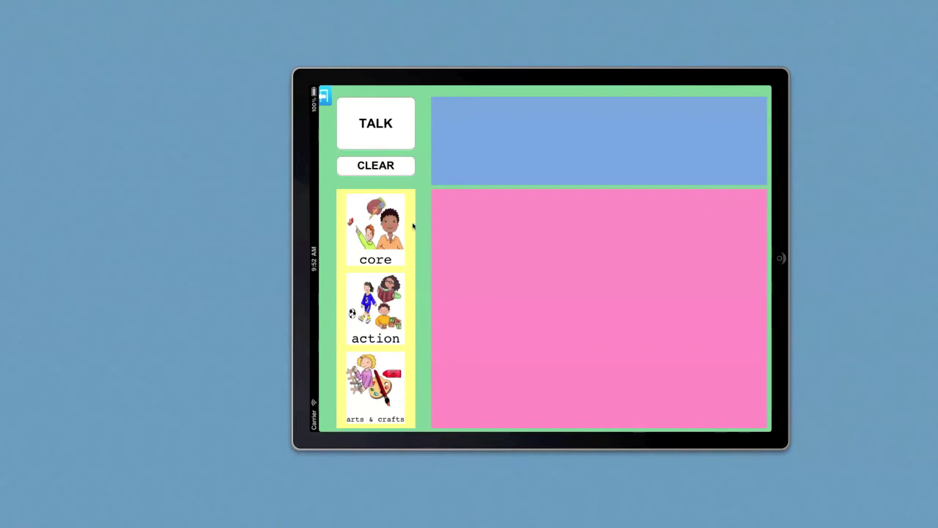
pyautogui.scroll(-3, 413, 228)
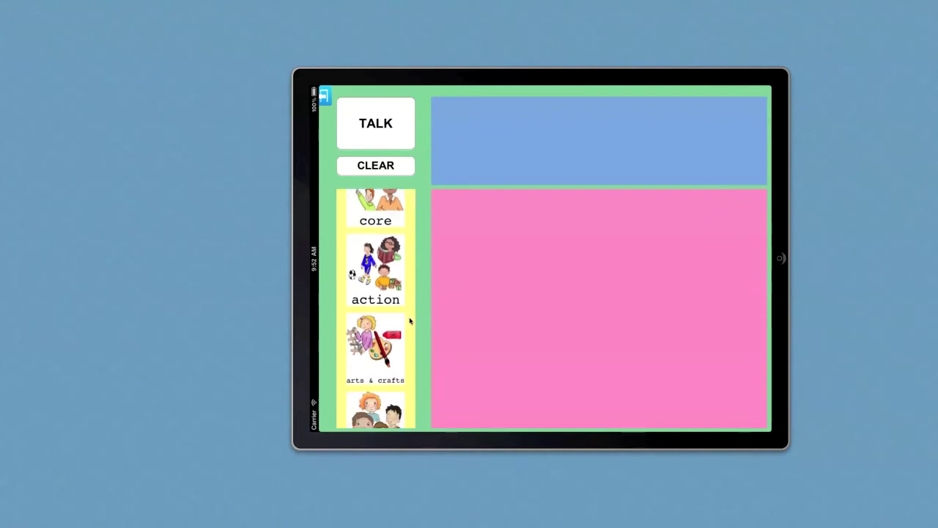
pyautogui.scroll(-10, 408, 297)
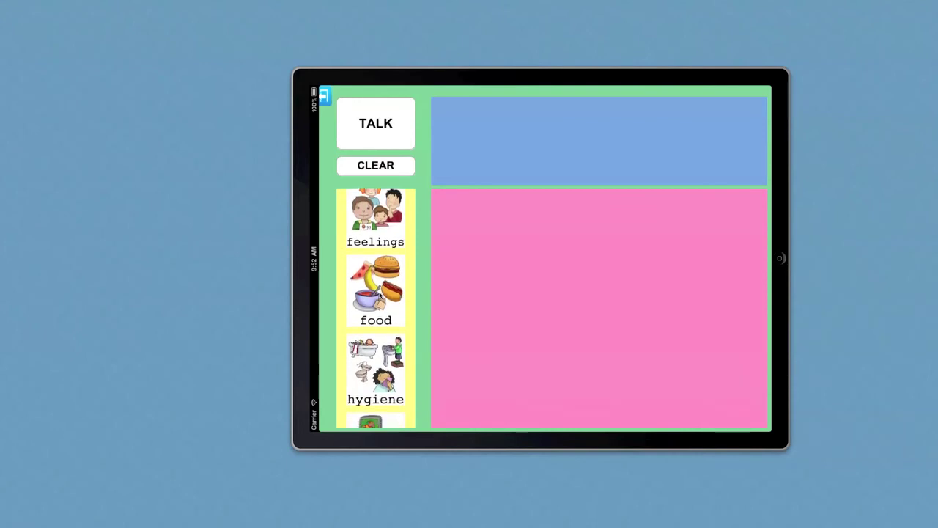
pyautogui.click(390, 291)
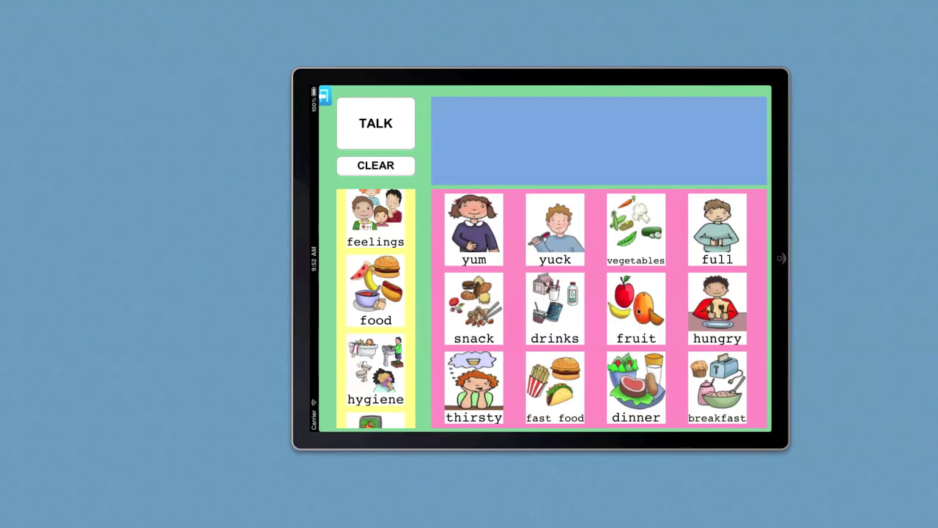
pyautogui.click(635, 310)
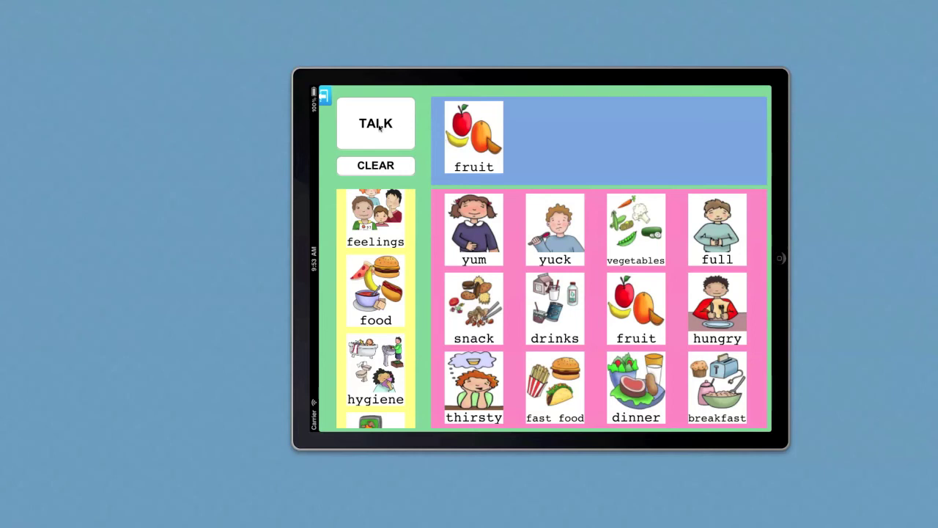
# - Remove fruit, then add 'go' from core and 'school' from places to the strip
pyautogui.click(464, 135)
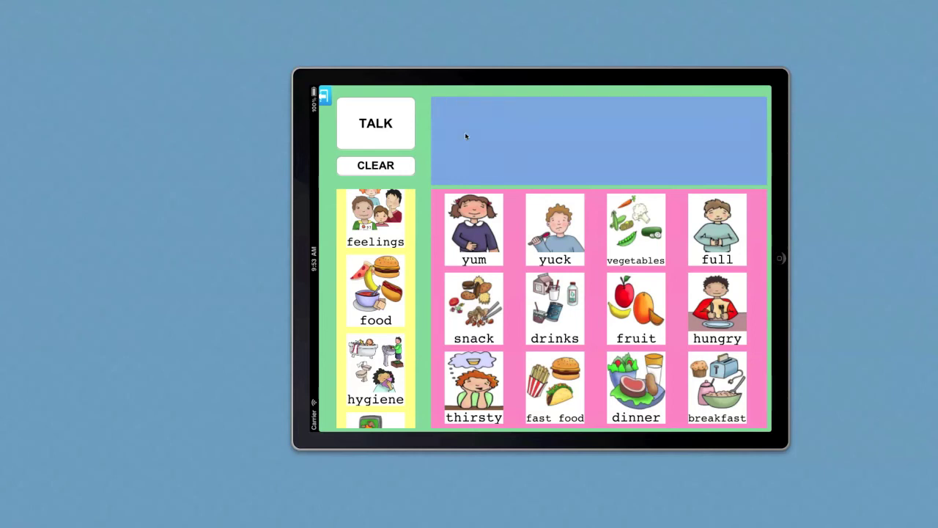
pyautogui.moveTo(411, 218); pyautogui.dragTo(425, 352)
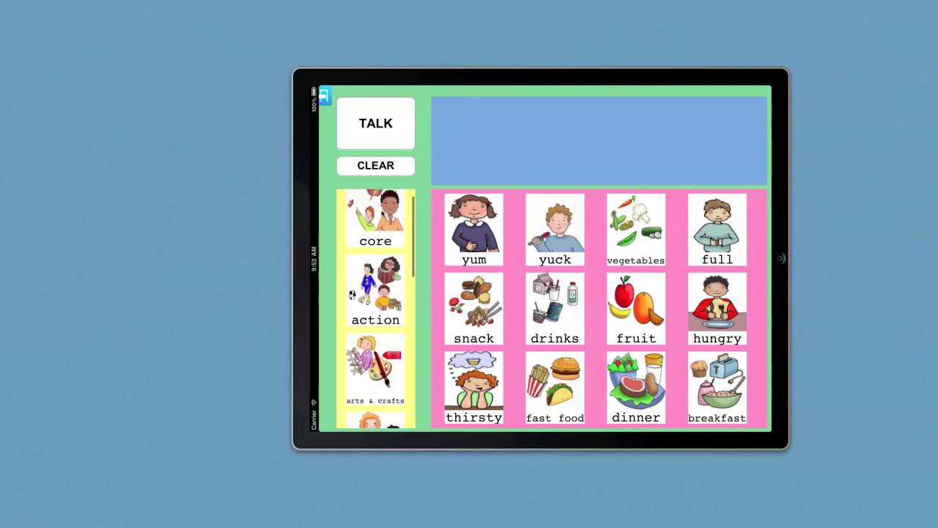
pyautogui.click(378, 213)
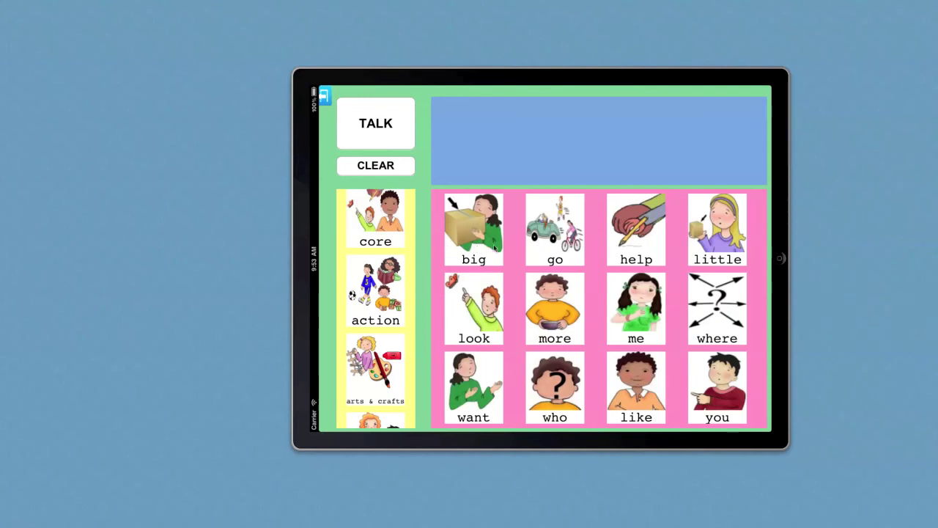
pyautogui.click(555, 237)
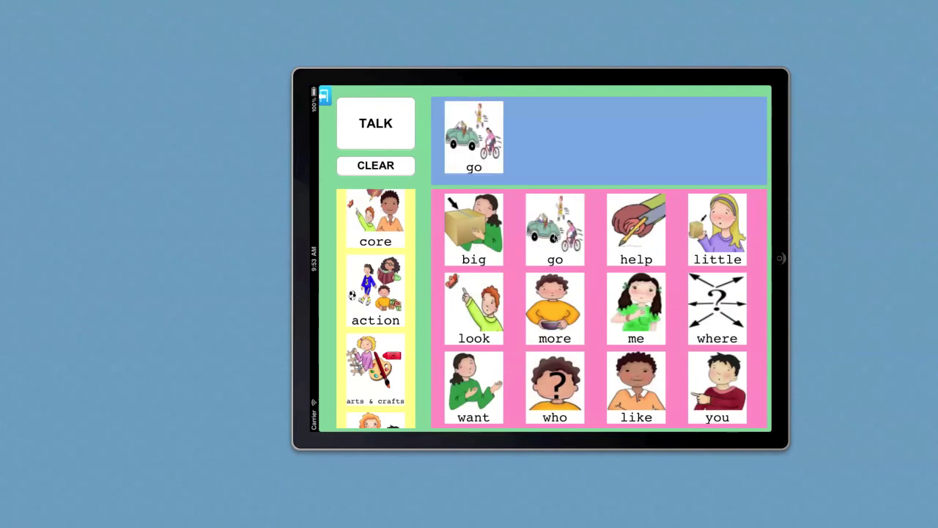
pyautogui.moveTo(409, 337); pyautogui.dragTo(407, 242)
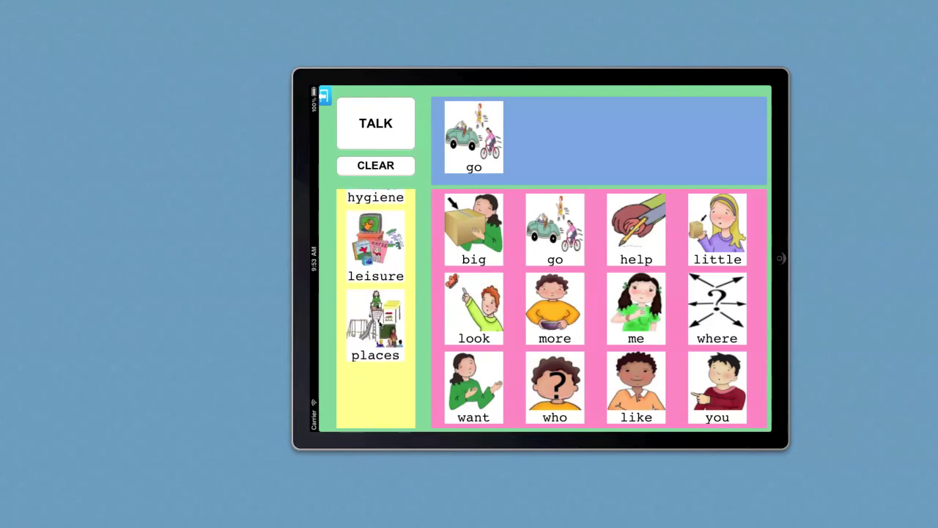
pyautogui.click(379, 323)
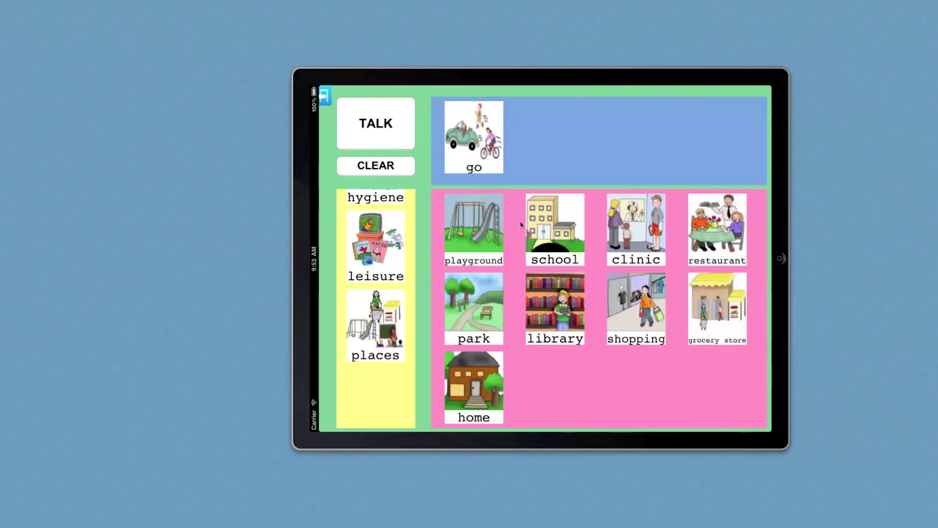
pyautogui.click(544, 225)
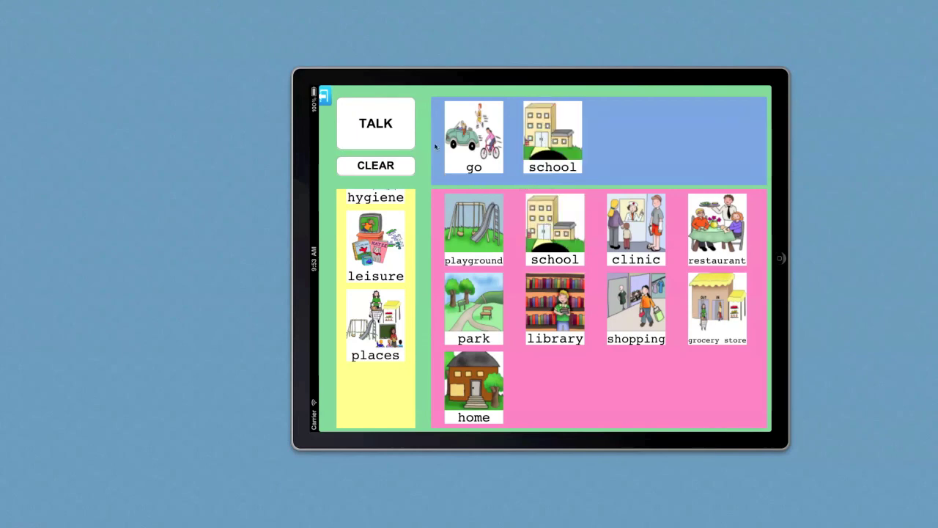
# - Speak 'go school' aloud with TALK, then CLEAR the sentence strip
pyautogui.click(379, 126)
pyautogui.click(382, 169)
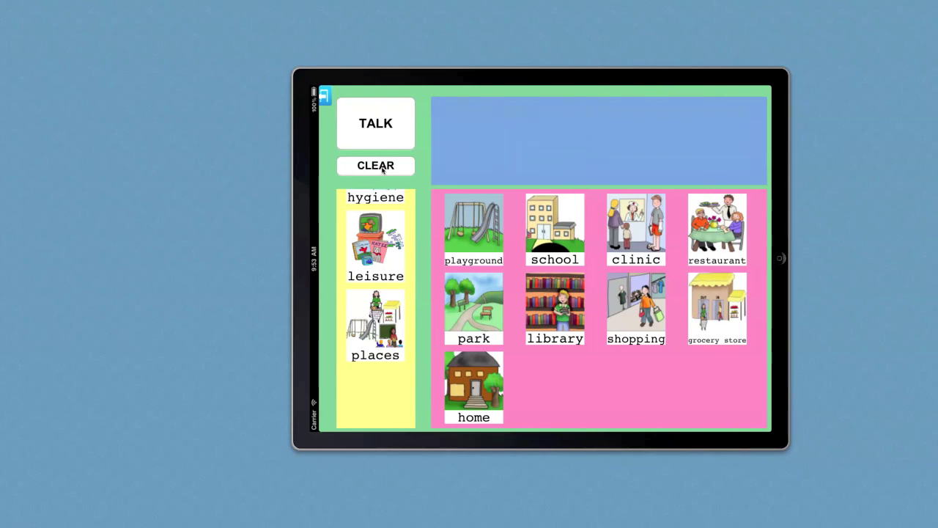